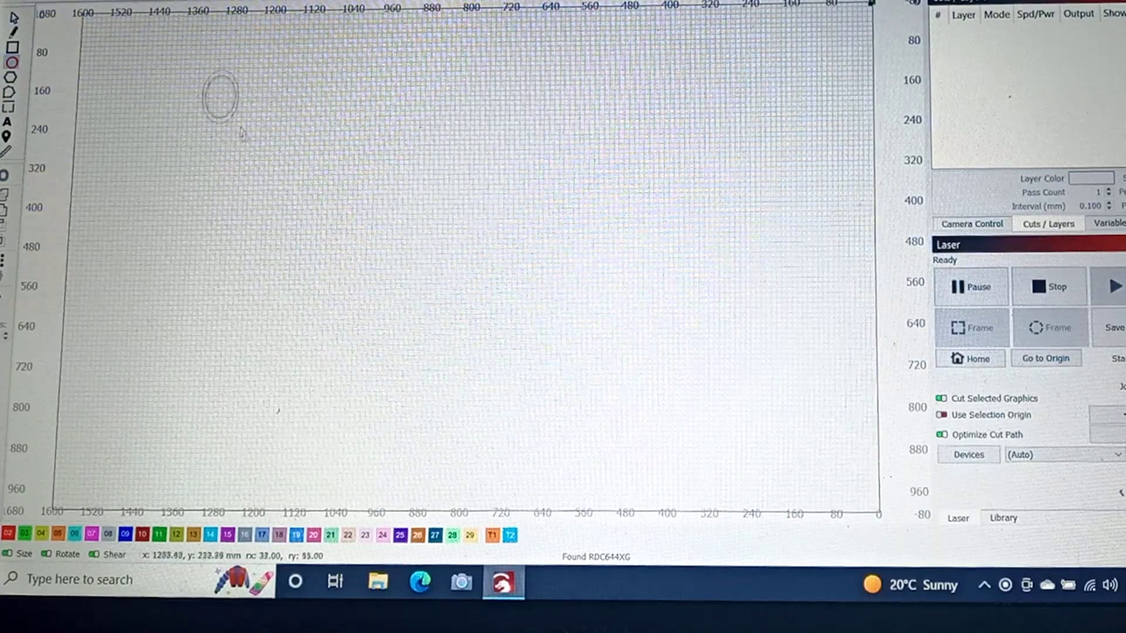
- Draw a larger circle near the workspace centre, select it, and start replacing its width
{"action": "left_click_drag", "start_coordinate": [255, 150], "coordinate": [255, 150]}
{"action": "key", "text": "ctrl+z"}
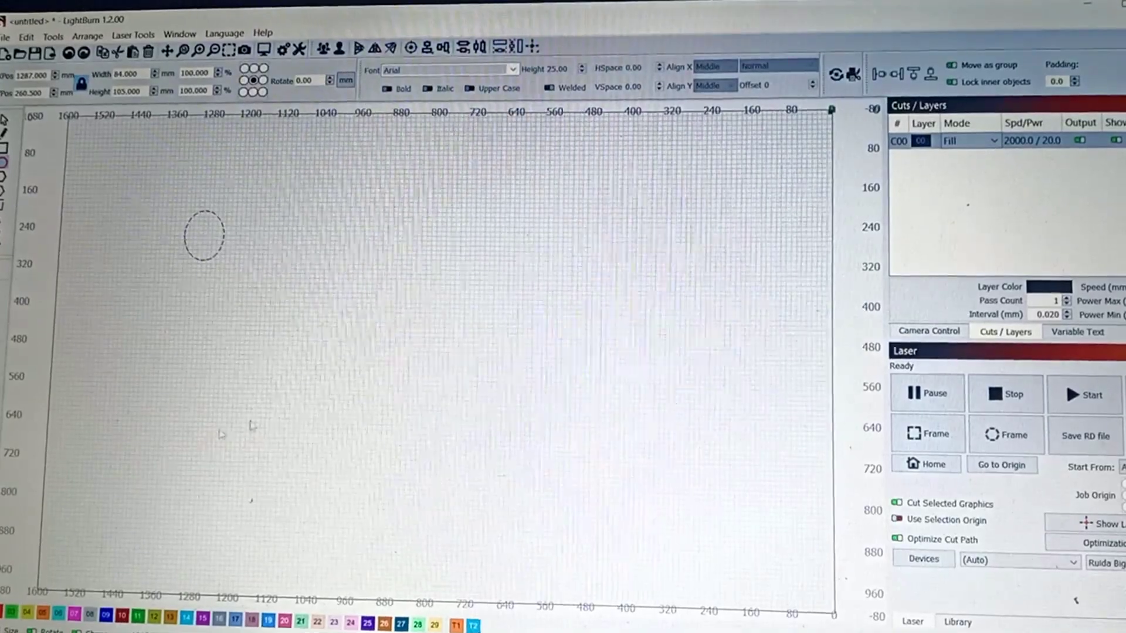
{"action": "left_click_drag", "start_coordinate": [528, 282], "coordinate": [580, 324]}
{"action": "left_click_drag", "start_coordinate": [659, 390], "coordinate": [597, 334]}
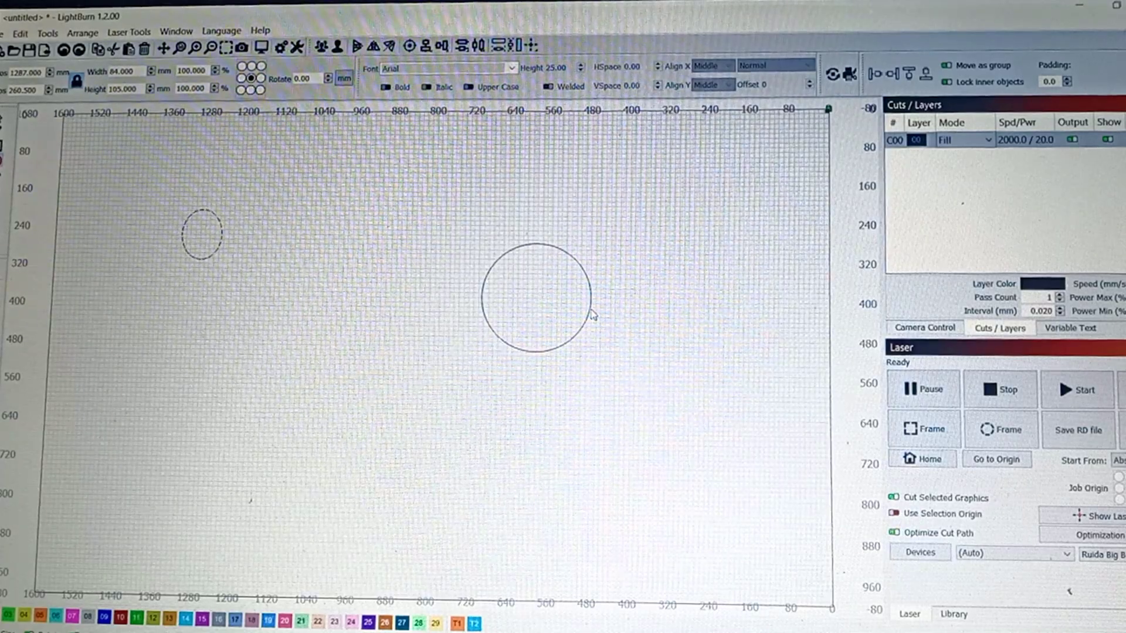
{"action": "left_click", "coordinate": [591, 312]}
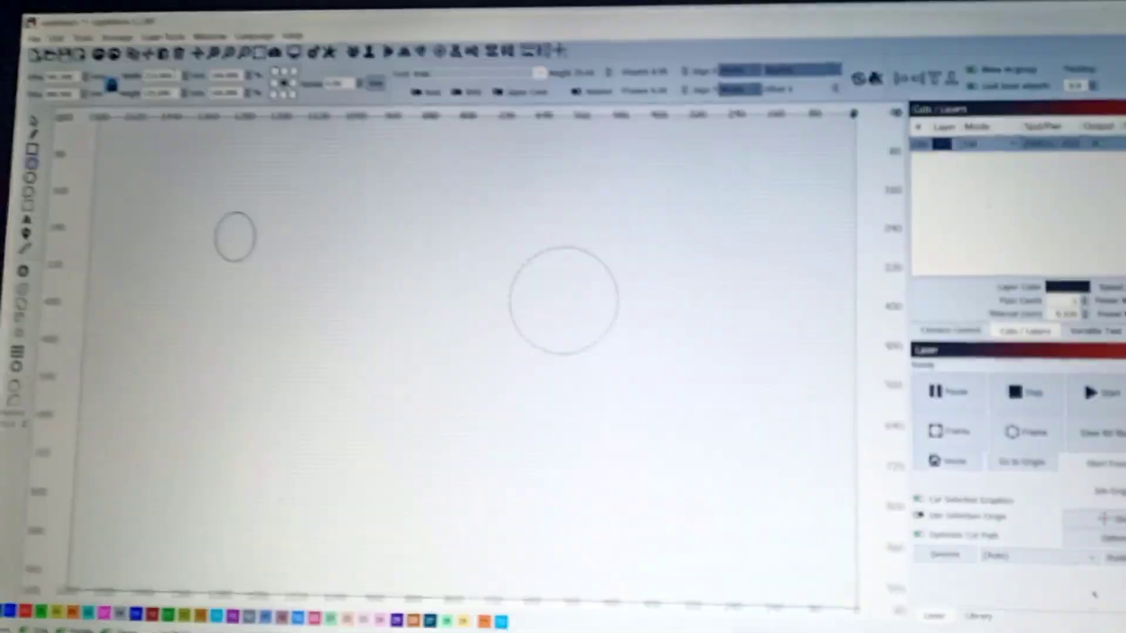
{"action": "double_click", "coordinate": [122, 71]}
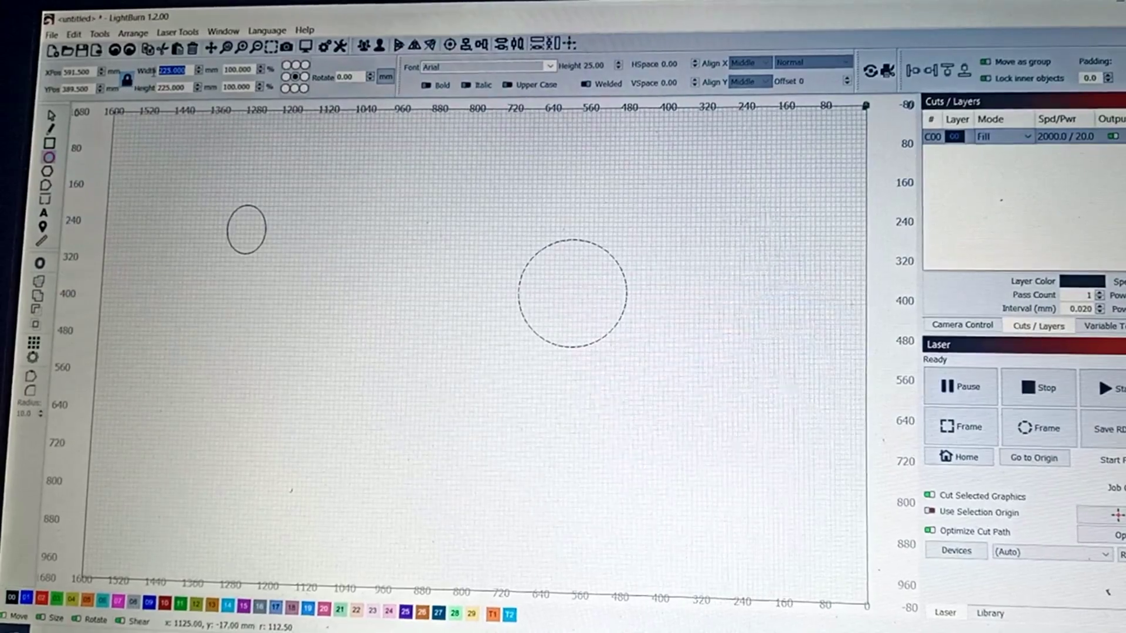
{"action": "type", "text": "6"}
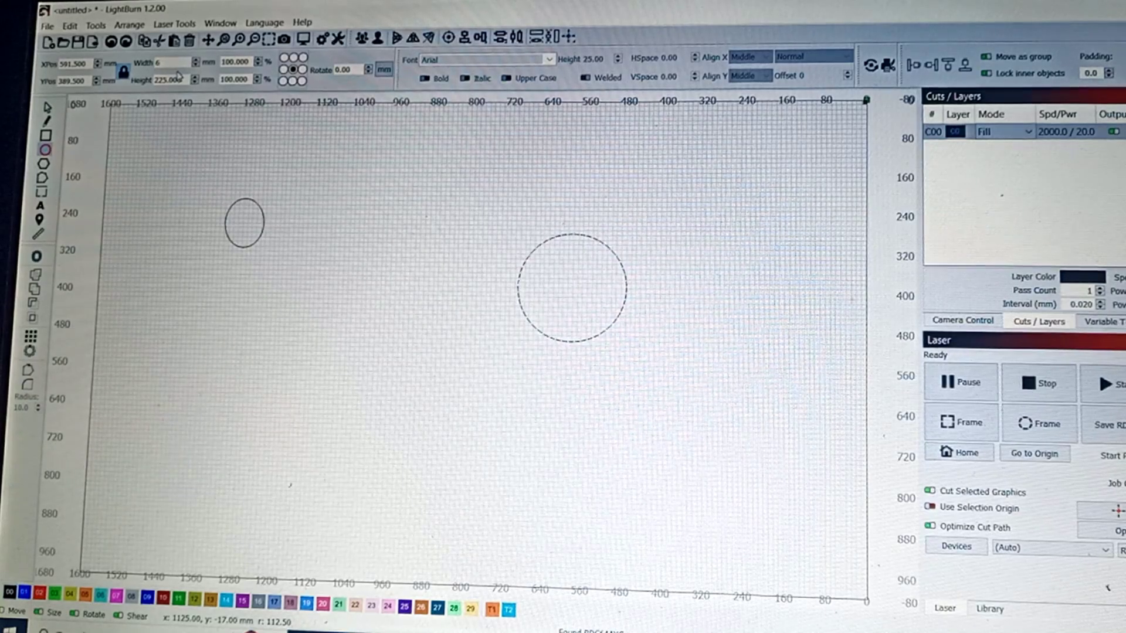
{"action": "type", "text": ".61"}
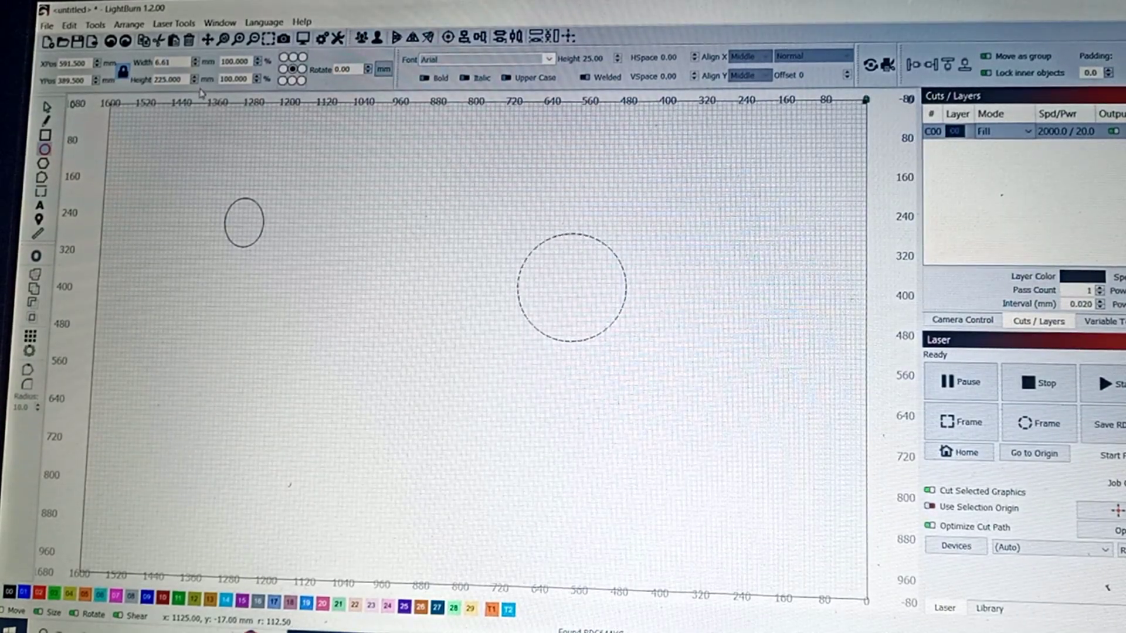
- Apply the 6.61 mm width, delete the leftover top-left ellipse, and check the small circle
{"action": "key", "text": "Return"}
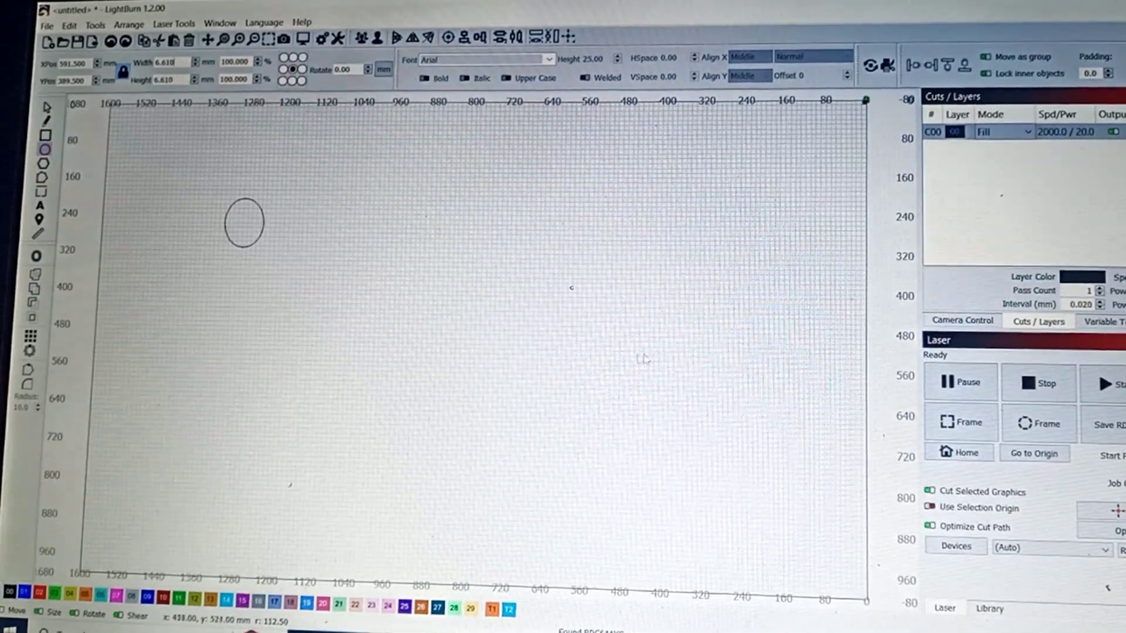
{"action": "scroll", "coordinate": [578, 311], "scroll_direction": "up", "scroll_amount": 3}
{"action": "scroll", "coordinate": [543, 229], "scroll_direction": "up", "scroll_amount": 2}
{"action": "scroll", "coordinate": [539, 211], "scroll_direction": "up", "scroll_amount": 1}
{"action": "scroll", "coordinate": [541, 282], "scroll_direction": "up", "scroll_amount": 1}
{"action": "scroll", "coordinate": [541, 306], "scroll_direction": "down", "scroll_amount": 3}
{"action": "scroll", "coordinate": [536, 308], "scroll_direction": "down", "scroll_amount": 3}
{"action": "scroll", "coordinate": [528, 312], "scroll_direction": "down", "scroll_amount": 3}
{"action": "scroll", "coordinate": [444, 312], "scroll_direction": "down", "scroll_amount": 2}
{"action": "left_click", "coordinate": [47, 106]}
{"action": "left_click_drag", "start_coordinate": [225, 334], "coordinate": [226, 335]}
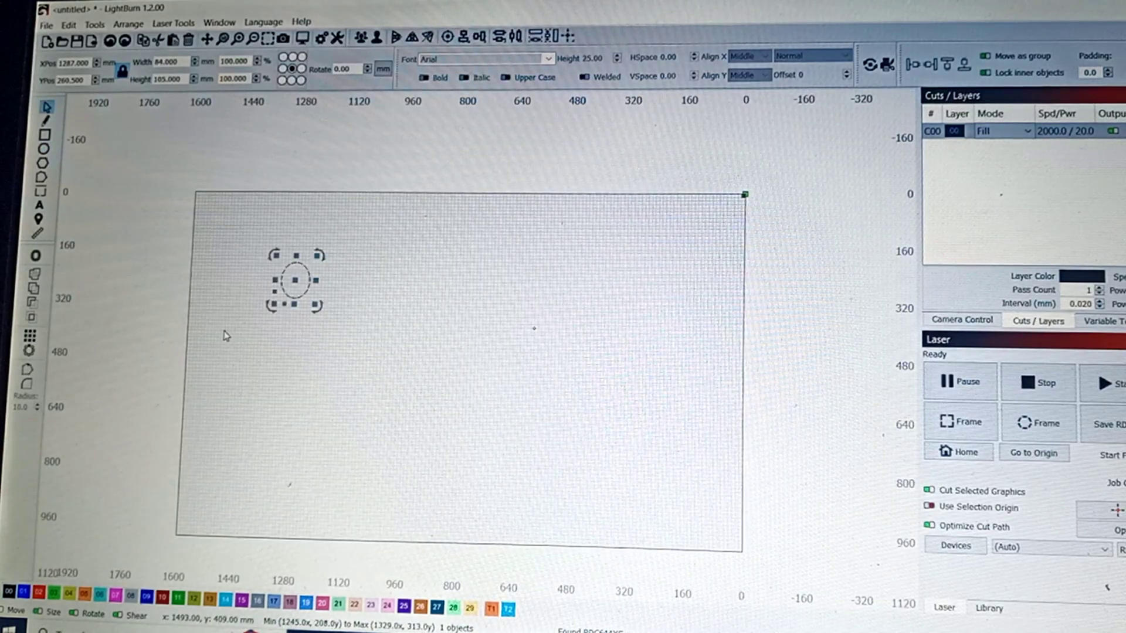
{"action": "key", "text": "Delete"}
{"action": "left_click_drag", "start_coordinate": [460, 374], "coordinate": [459, 375]}
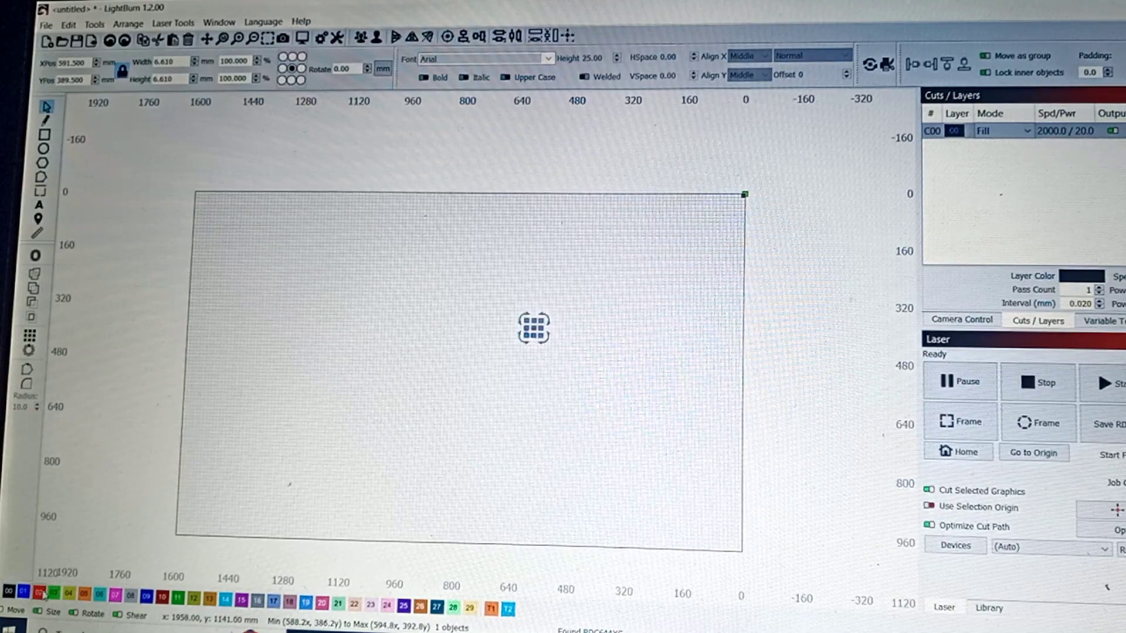
{"action": "scroll", "coordinate": [475, 304], "scroll_direction": "up", "scroll_amount": 4}
{"action": "scroll", "coordinate": [492, 264], "scroll_direction": "up", "scroll_amount": 4}
{"action": "scroll", "coordinate": [458, 352], "scroll_direction": "up", "scroll_amount": 3}
{"action": "scroll", "coordinate": [528, 353], "scroll_direction": "up", "scroll_amount": 3}
{"action": "scroll", "coordinate": [546, 308], "scroll_direction": "up", "scroll_amount": 3}
{"action": "scroll", "coordinate": [552, 292], "scroll_direction": "up", "scroll_amount": 3}
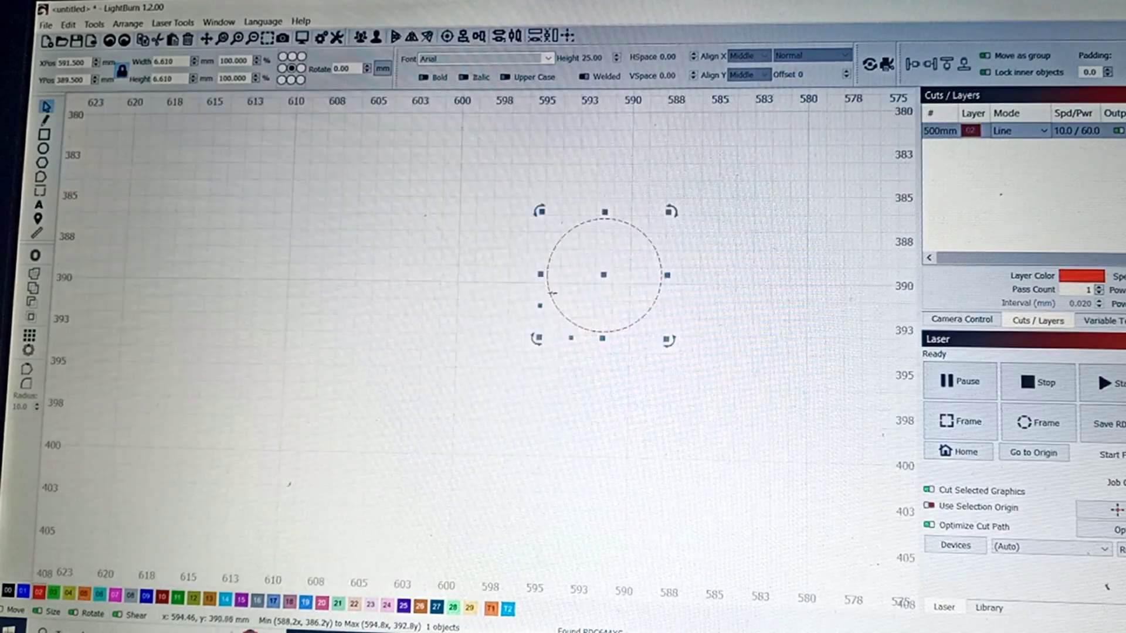
{"action": "scroll", "coordinate": [703, 296], "scroll_direction": "up", "scroll_amount": 1}
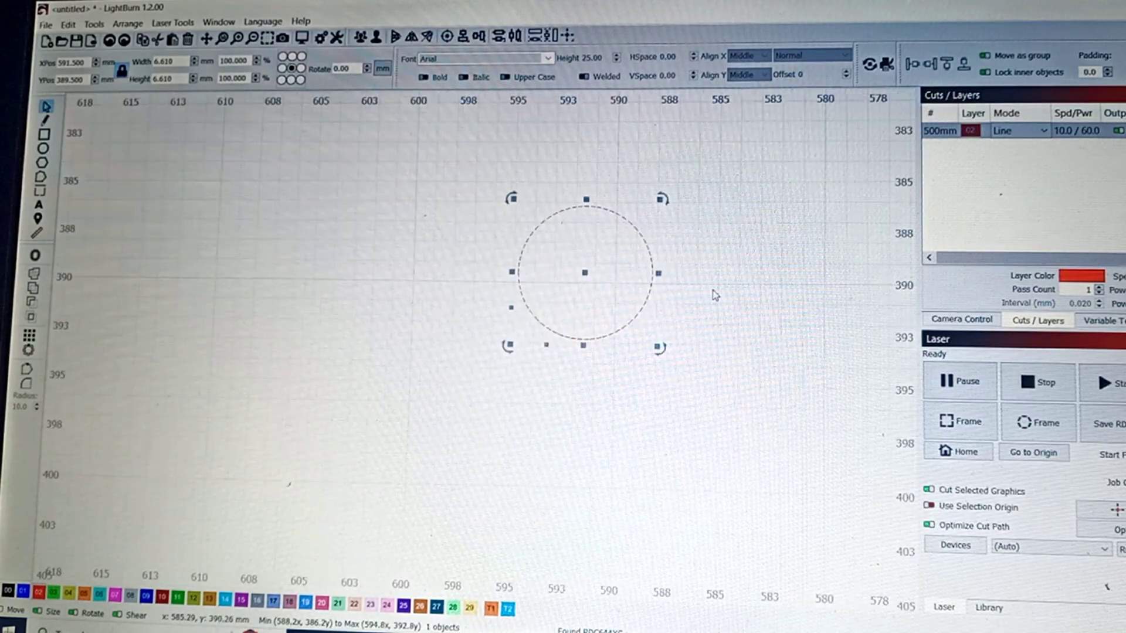
{"action": "left_click", "coordinate": [321, 212]}
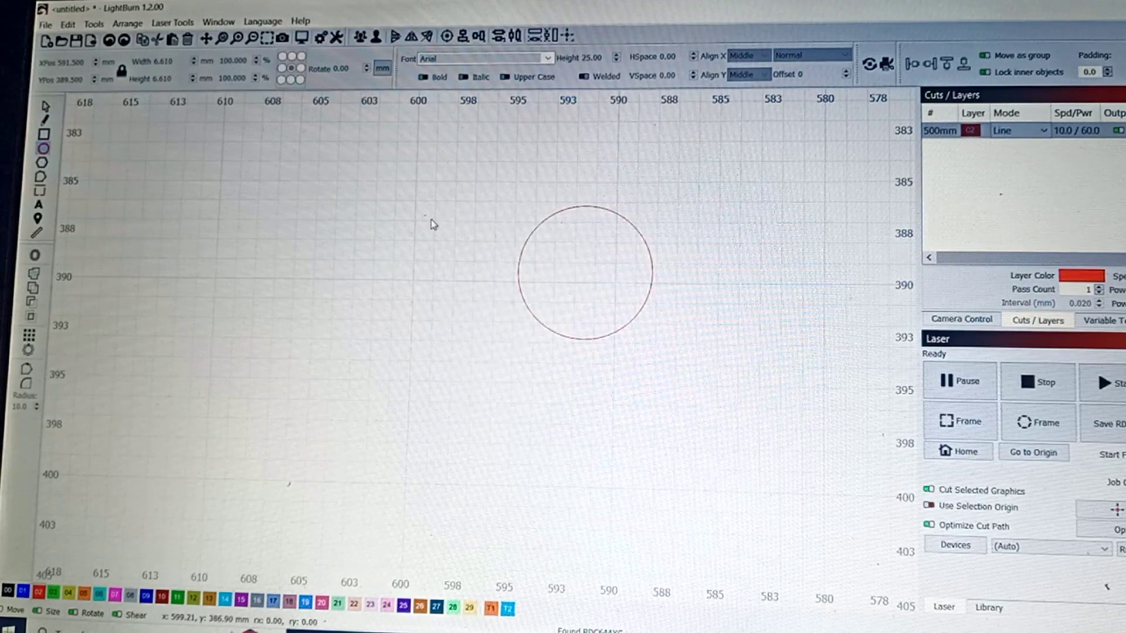
- Draw a small circle and align its centre with the 6.61 mm circle
{"action": "left_click_drag", "start_coordinate": [456, 249], "coordinate": [455, 250]}
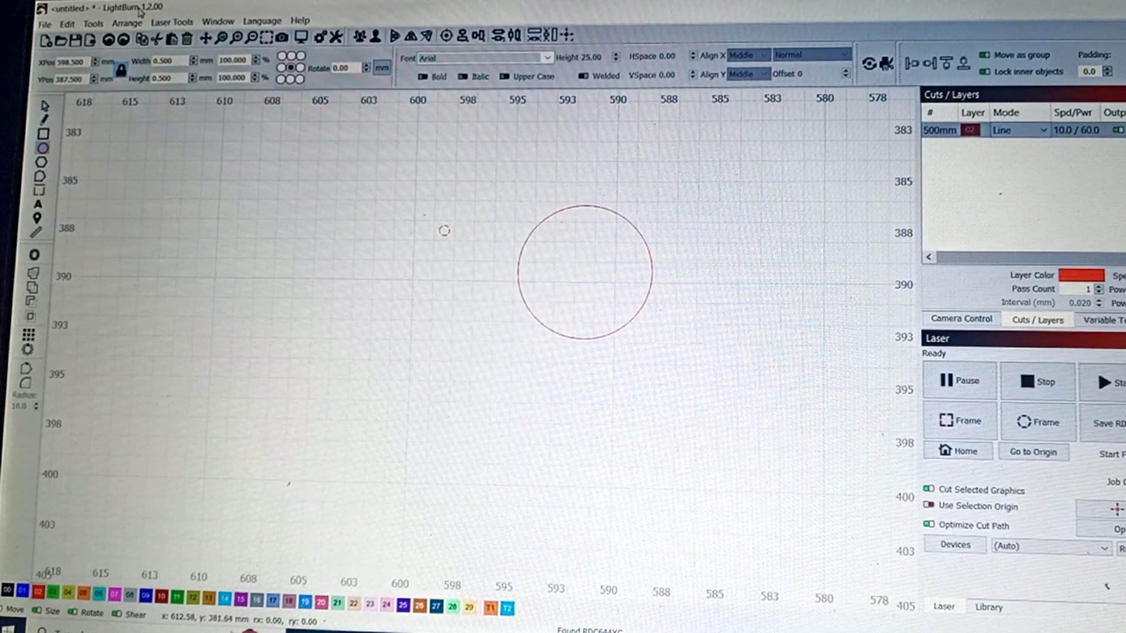
{"action": "left_click", "coordinate": [444, 231]}
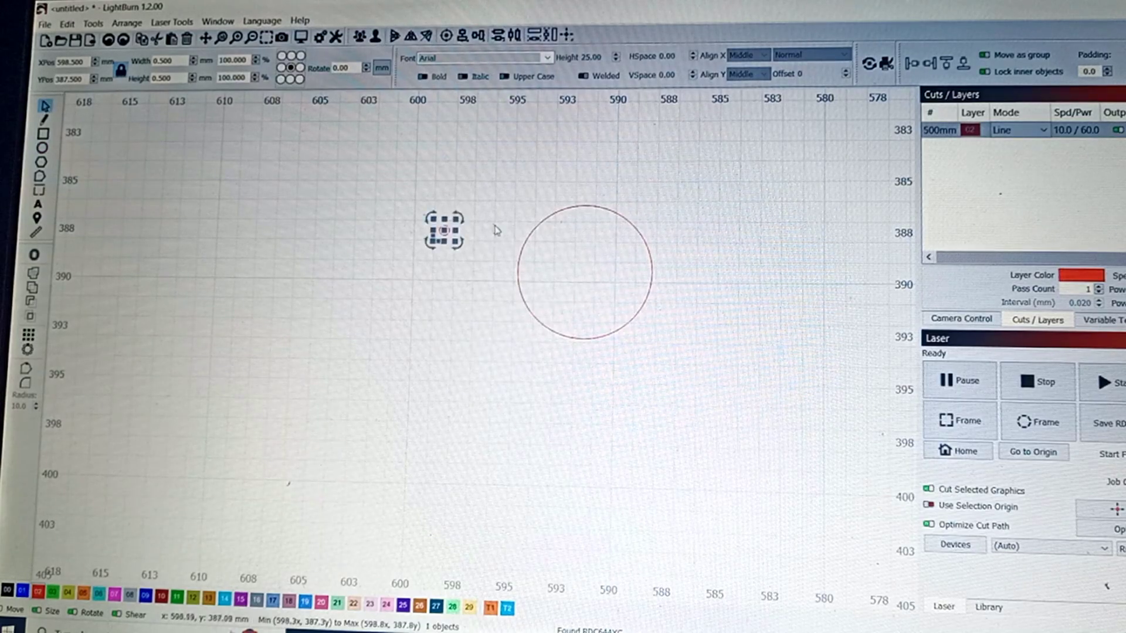
{"action": "left_click_drag", "start_coordinate": [373, 181], "coordinate": [684, 373]}
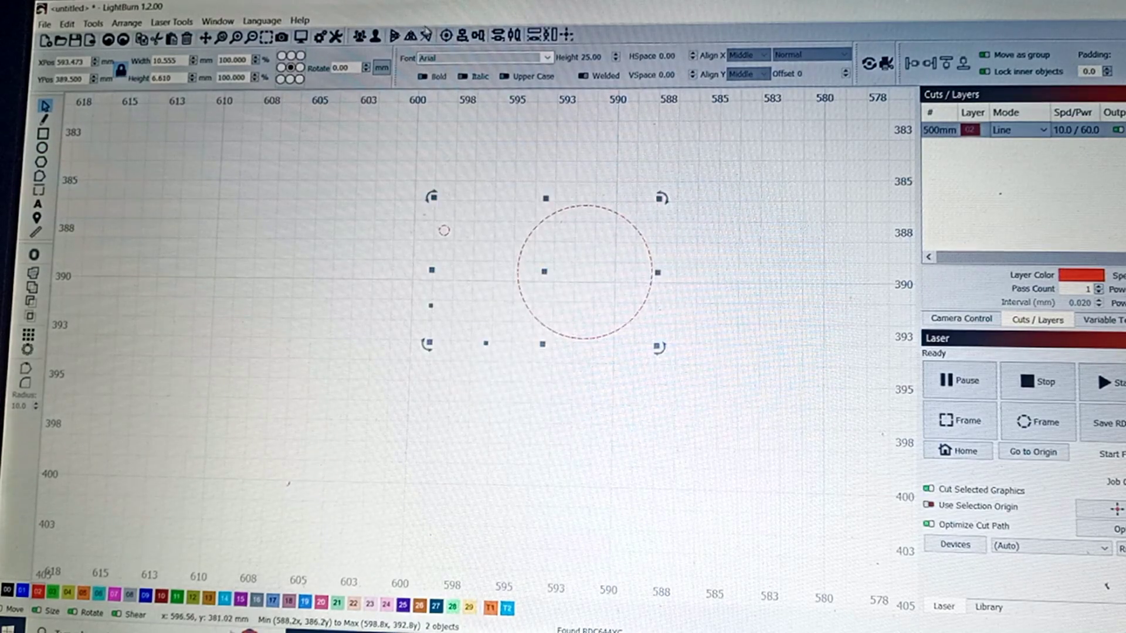
{"action": "left_click", "coordinate": [448, 35]}
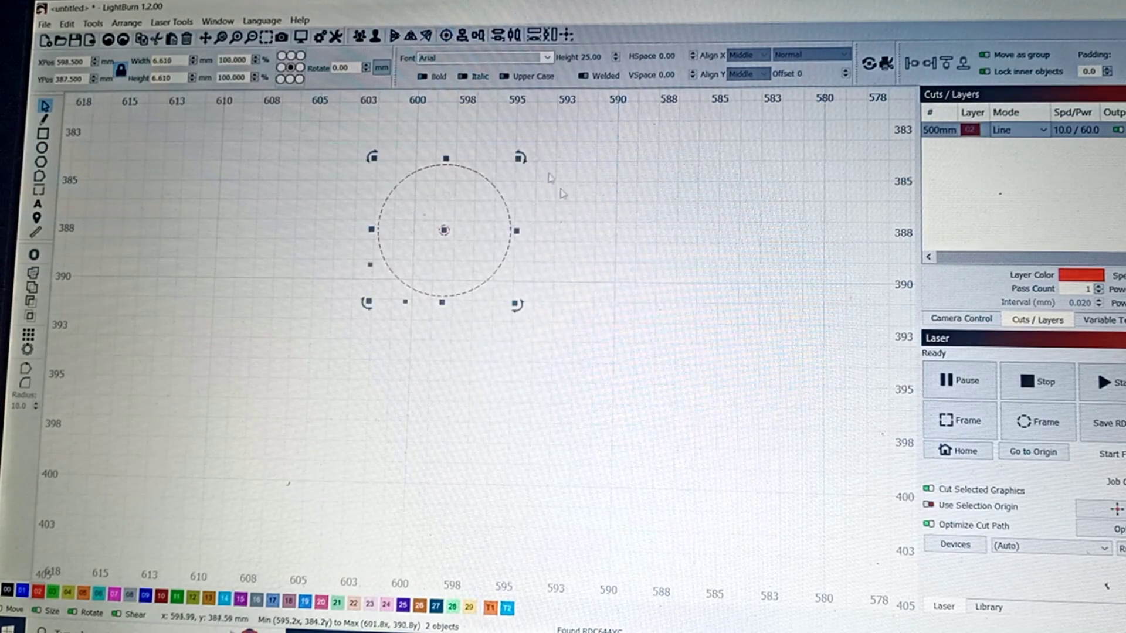
- Recentre the view on the concentric circles and reselect the large red circle
{"action": "left_click", "coordinate": [609, 275]}
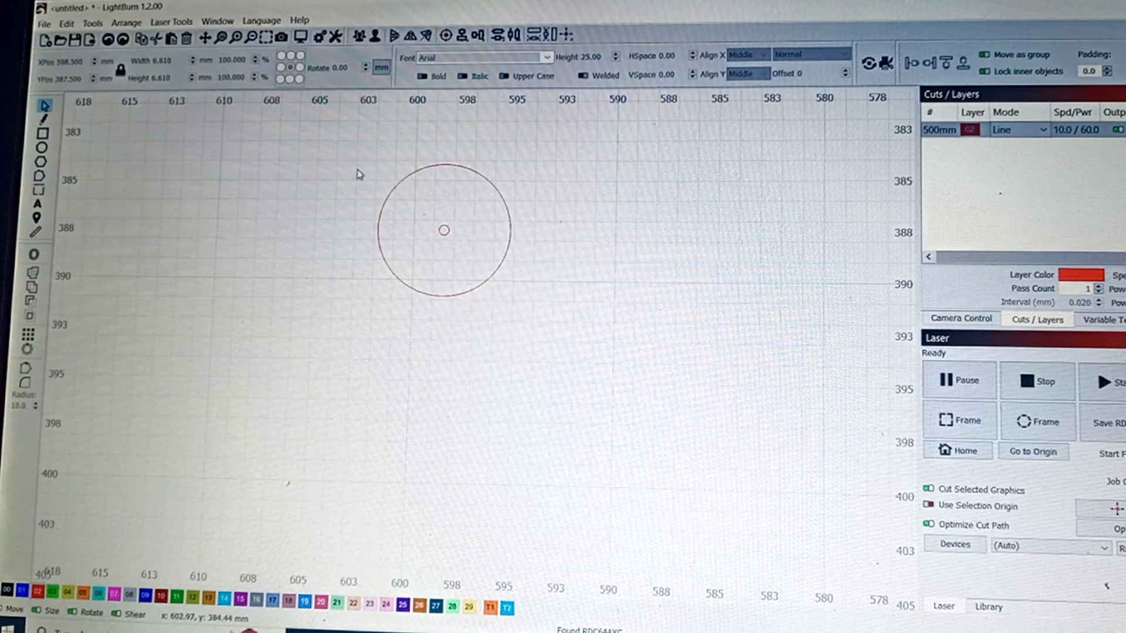
{"action": "left_click_drag", "start_coordinate": [359, 174], "coordinate": [465, 248]}
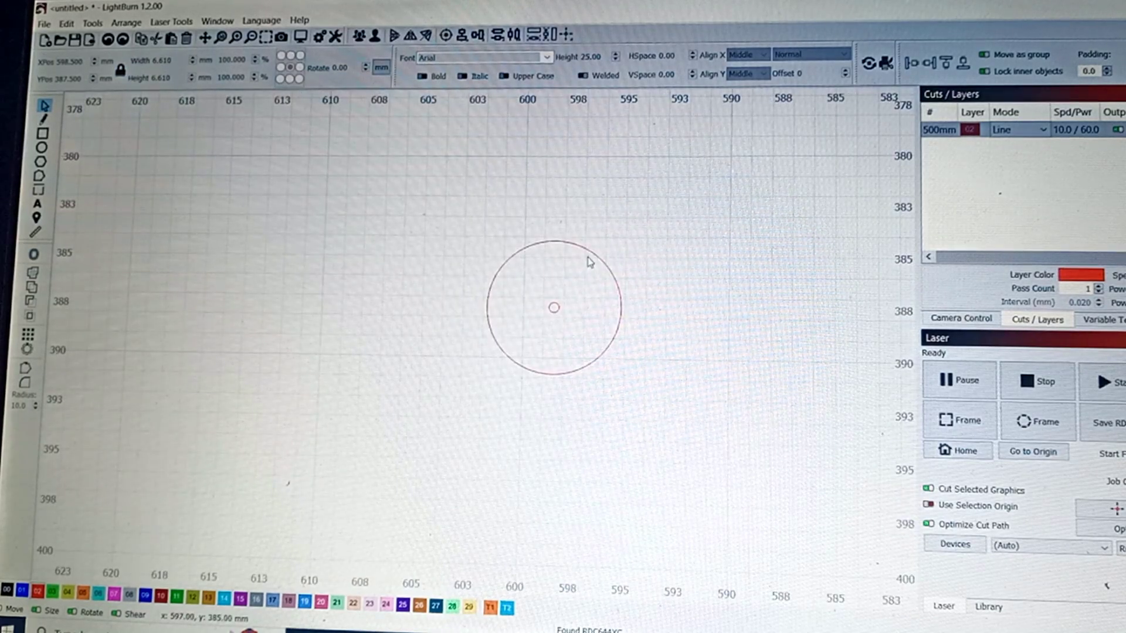
{"action": "left_click", "coordinate": [590, 251]}
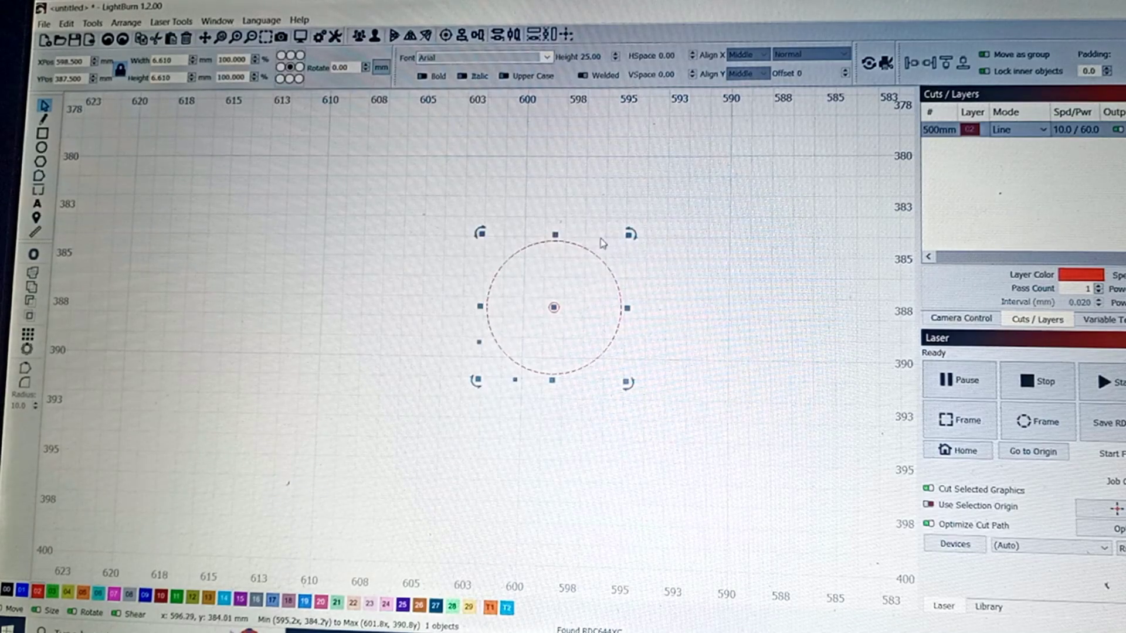